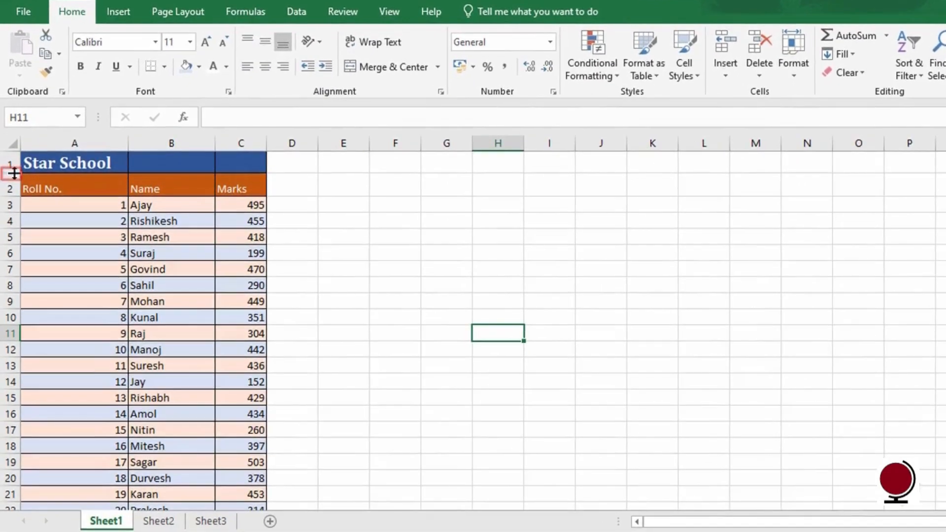
# Step: Heighten the Star School title row and resize table rows 2 through 21 to 36.75
pyautogui.moveTo(14, 174); pyautogui.dragTo(9, 199)
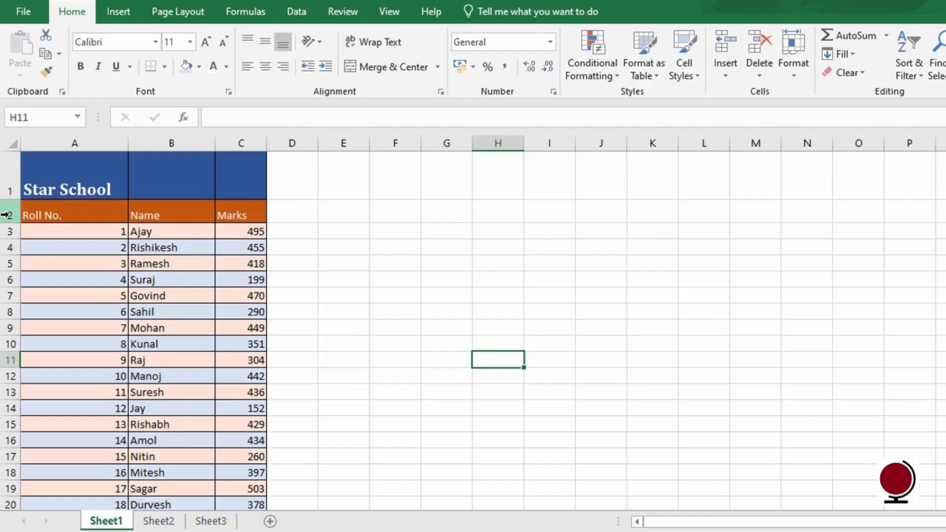
pyautogui.moveTo(6, 215); pyautogui.dragTo(14, 487)
pyautogui.scroll(1, 15, 301)
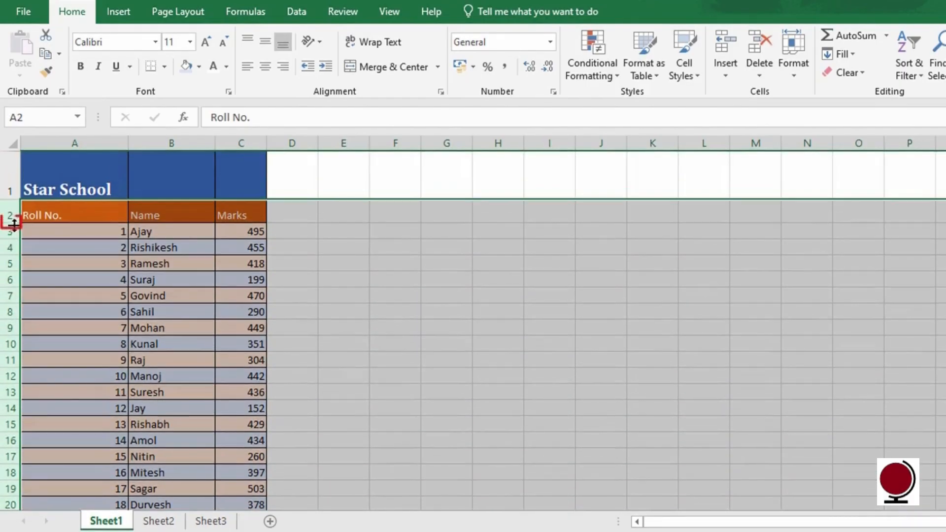
pyautogui.moveTo(11, 217); pyautogui.dragTo(13, 239)
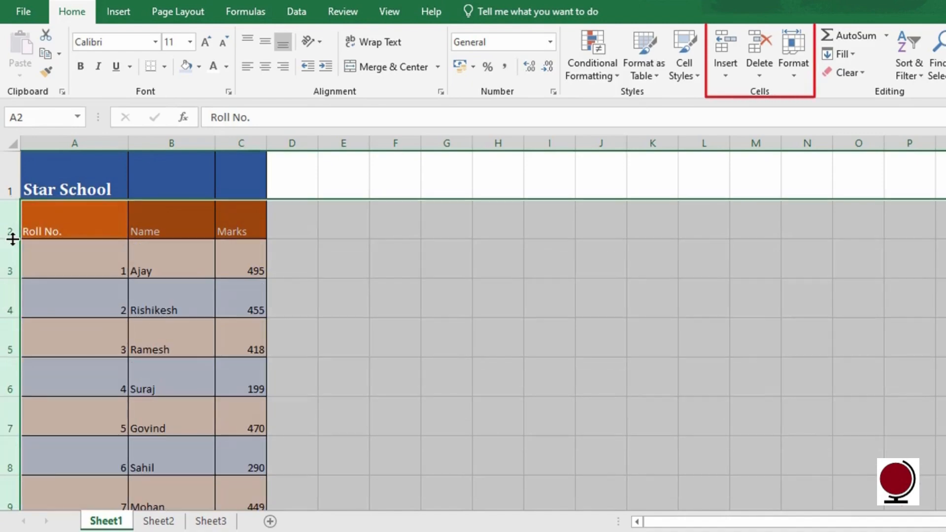
# Step: Give the selected rows 2 through 21 an exact row height of 25
pyautogui.click(795, 73)
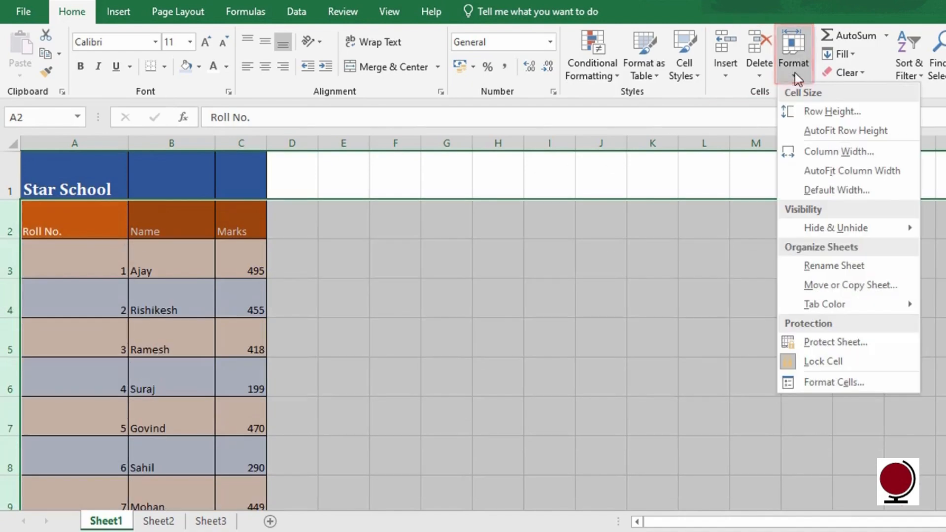
pyautogui.click(873, 111)
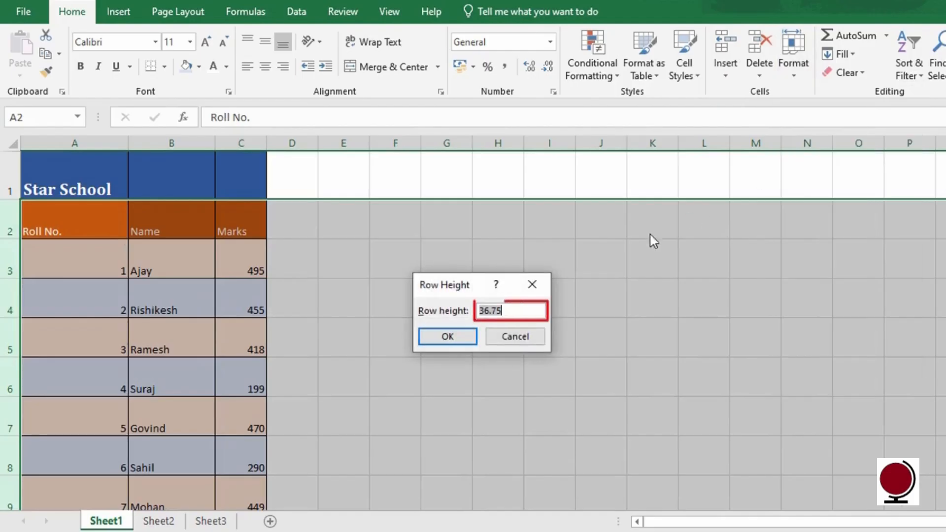
pyautogui.write('25')
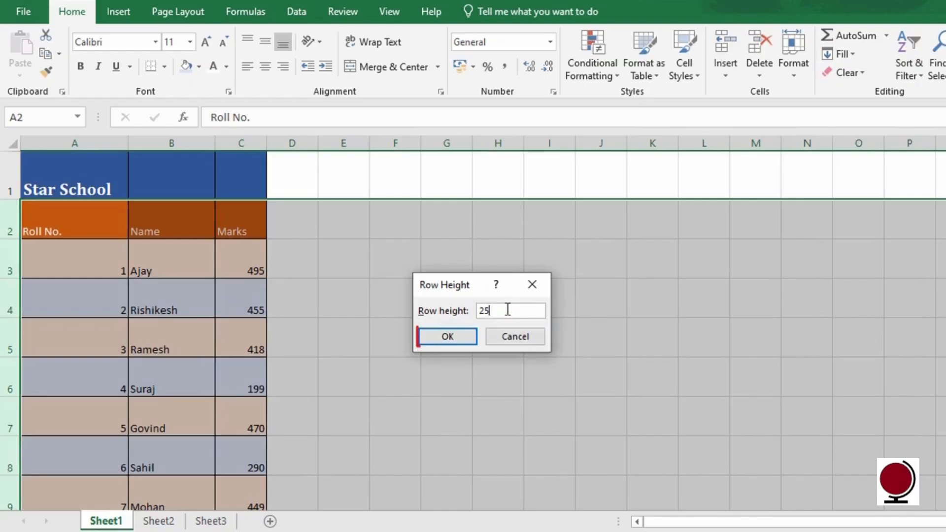
pyautogui.click(447, 336)
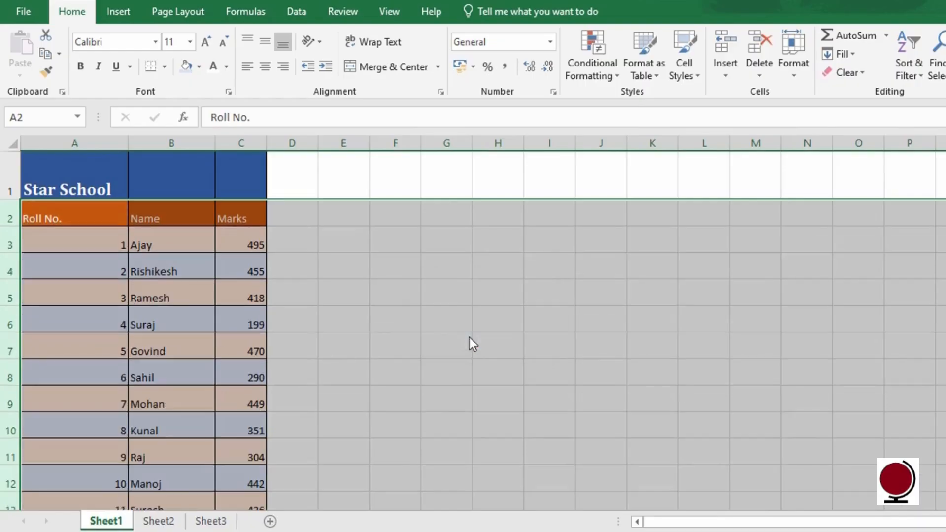
pyautogui.click(469, 338)
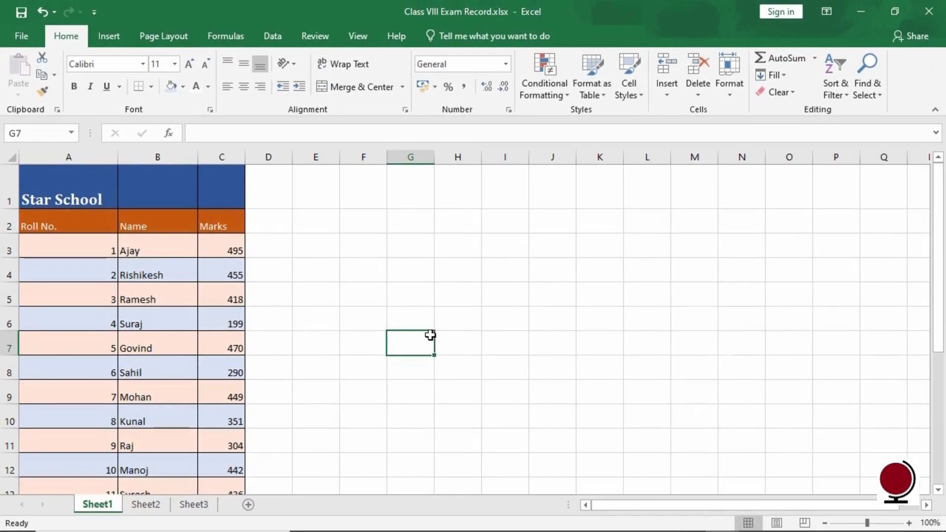
pyautogui.click(99, 191)
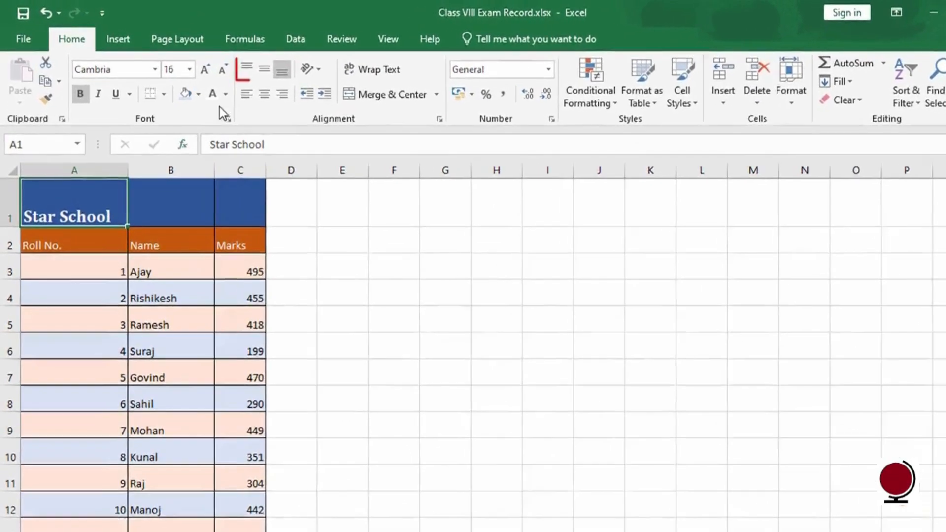
pyautogui.click(248, 74)
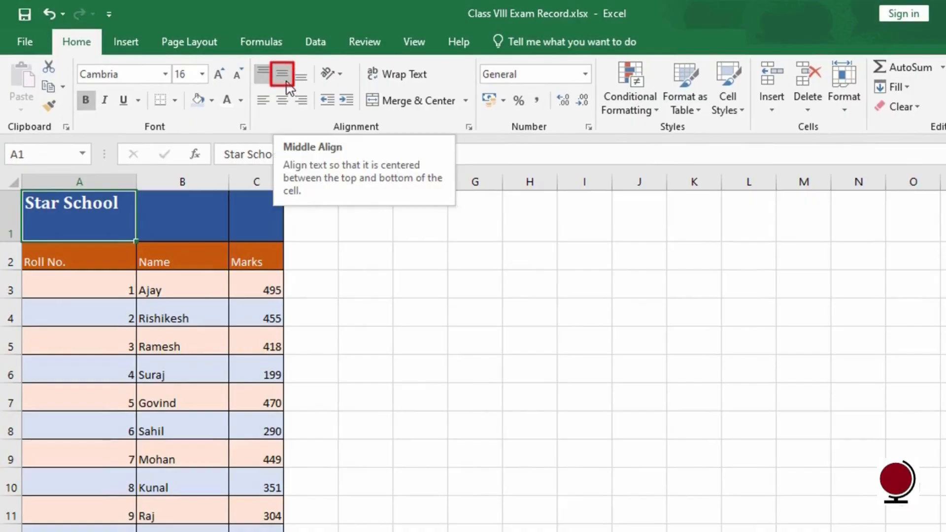
pyautogui.click(287, 83)
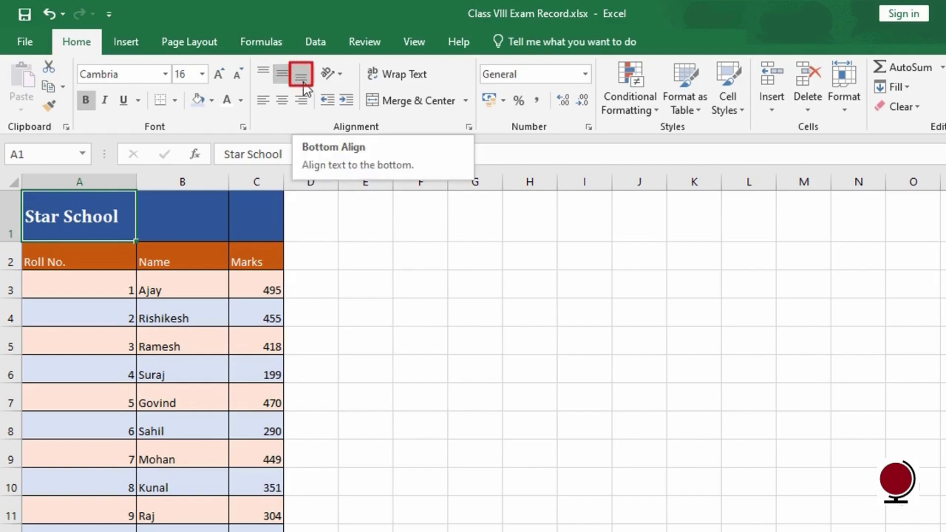
pyautogui.click(301, 79)
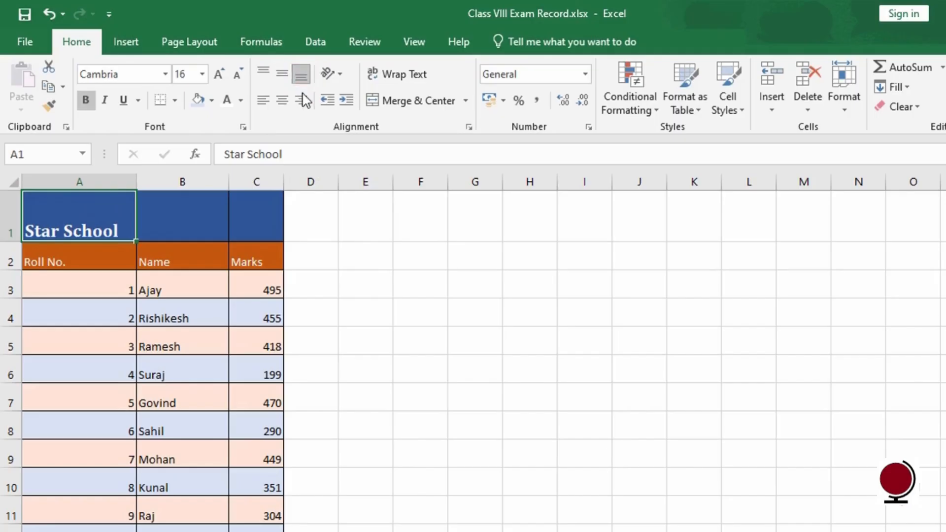
pyautogui.click(416, 318)
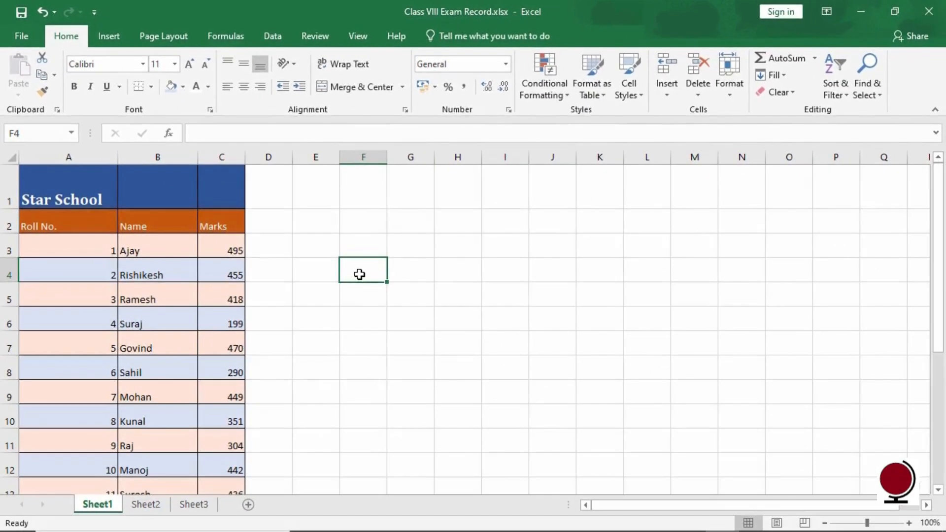
# Step: Right-align the Roll No. cells A2:A22 after trying left and centre alignment
pyautogui.moveTo(93, 225); pyautogui.dragTo(96, 445)
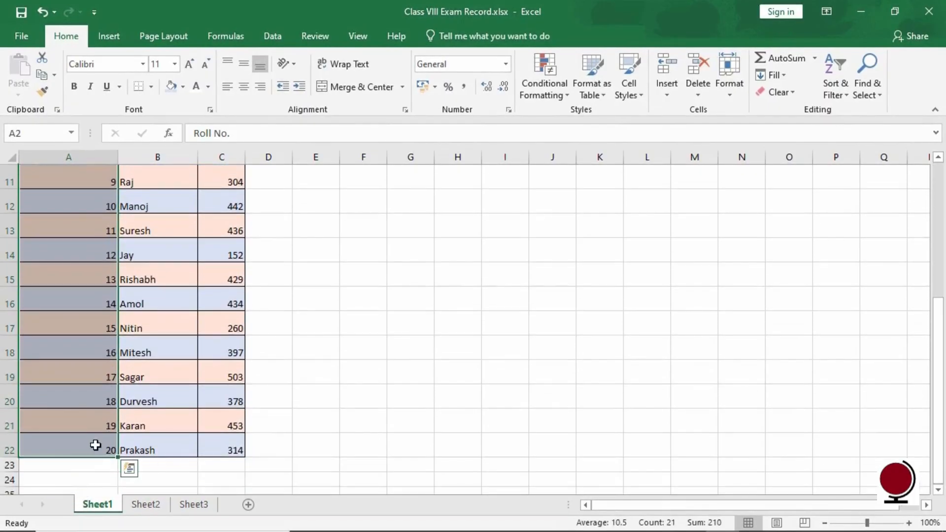
pyautogui.moveTo(934, 338); pyautogui.dragTo(931, 202)
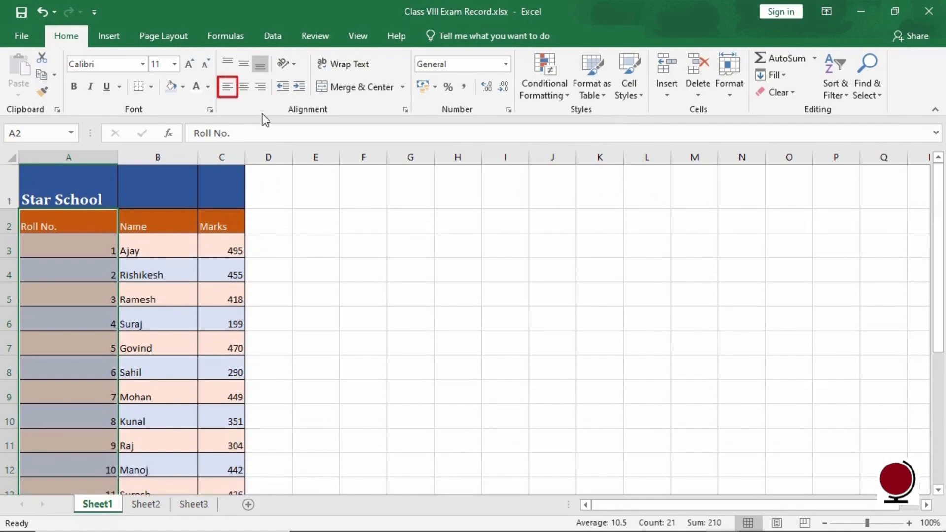
pyautogui.click(228, 87)
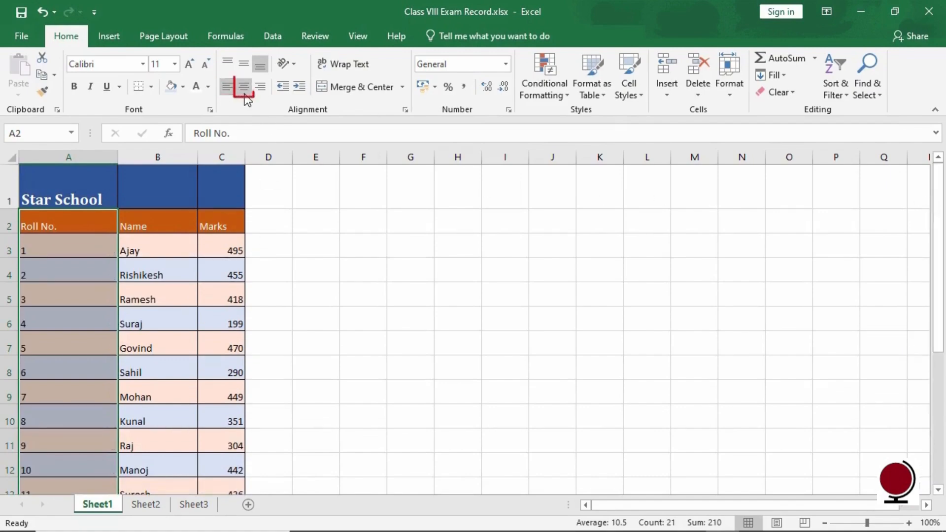
pyautogui.click(245, 93)
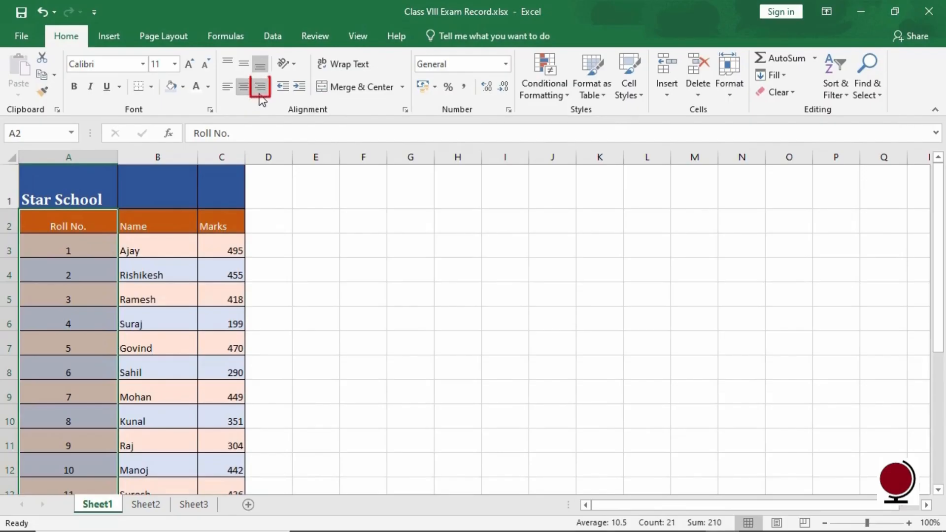
pyautogui.click(261, 95)
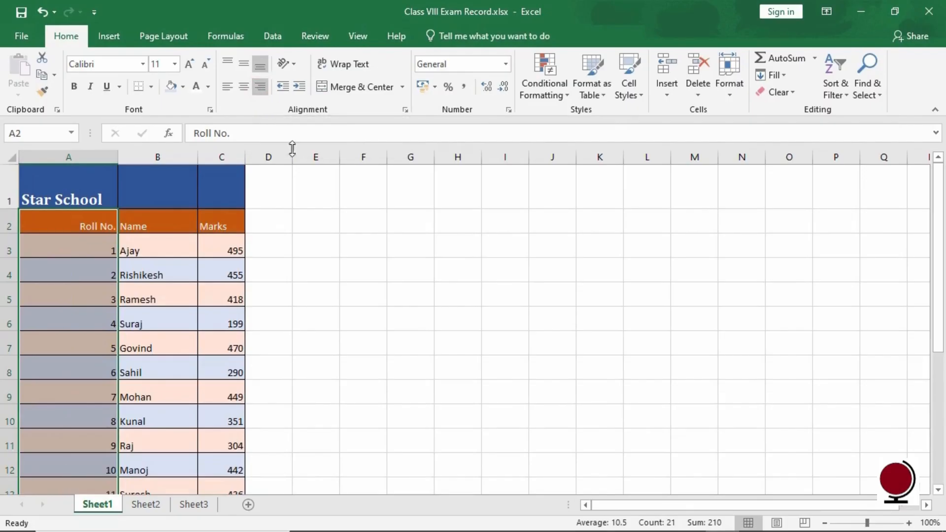
pyautogui.click(369, 269)
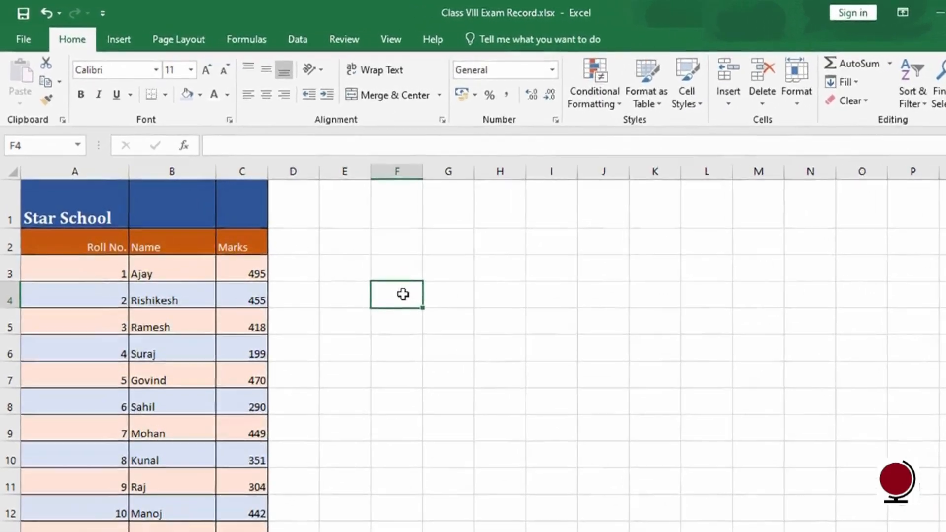
# Step: Indent the name Ajay in B3, then remove the indent again
pyautogui.click(203, 292)
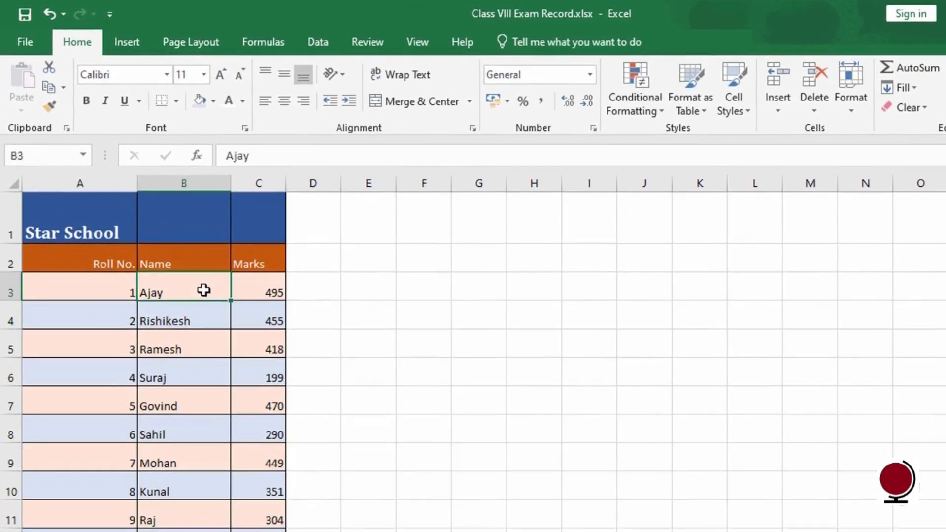
pyautogui.click(352, 104)
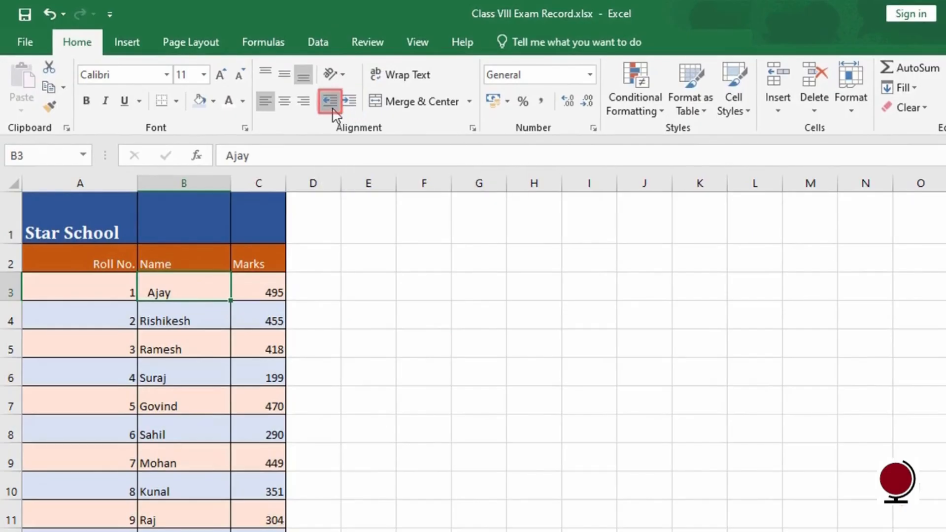
pyautogui.click(333, 110)
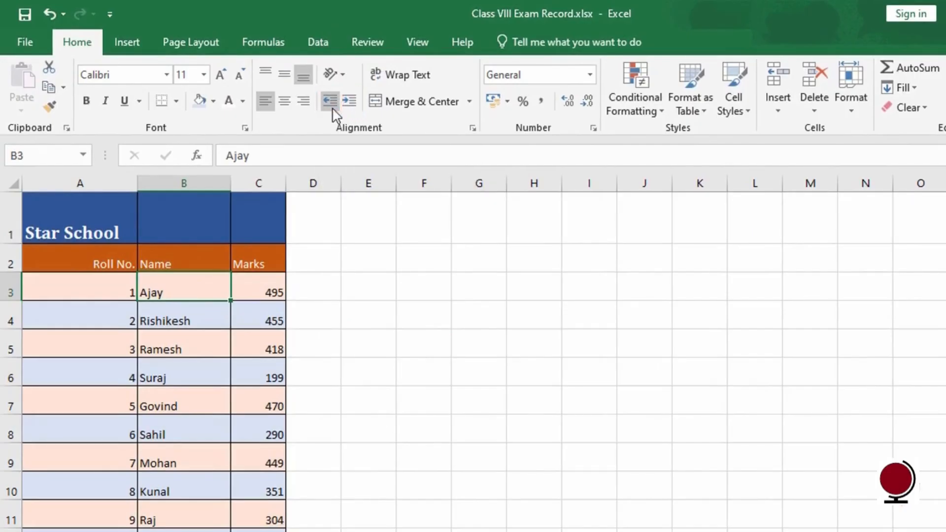
pyautogui.click(487, 351)
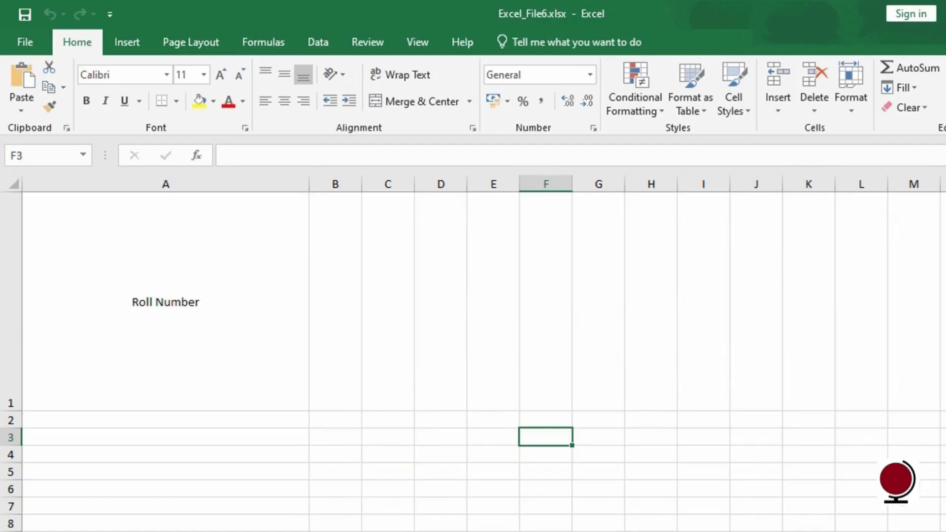
# Step: Turn the Roll Number heading in A1 into vertical text, after trying Angle Counterclockwise
pyautogui.click(221, 305)
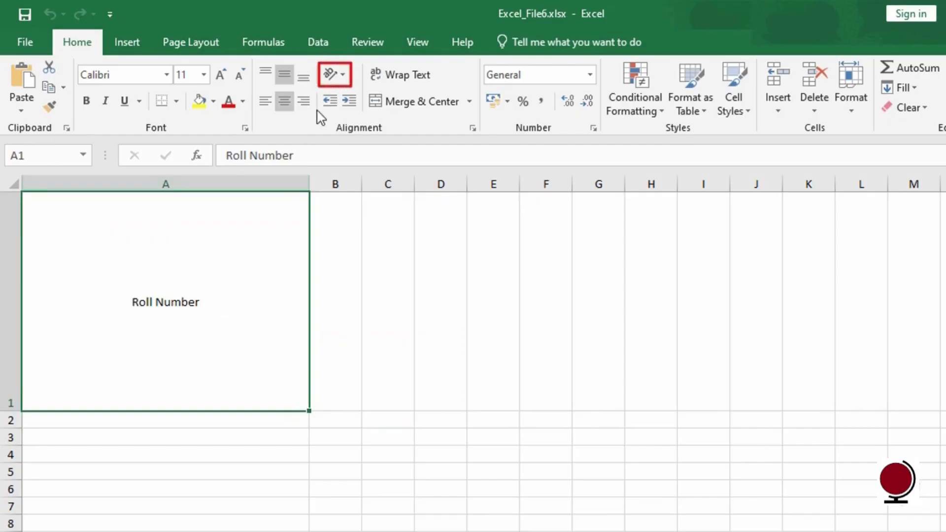
pyautogui.click(339, 82)
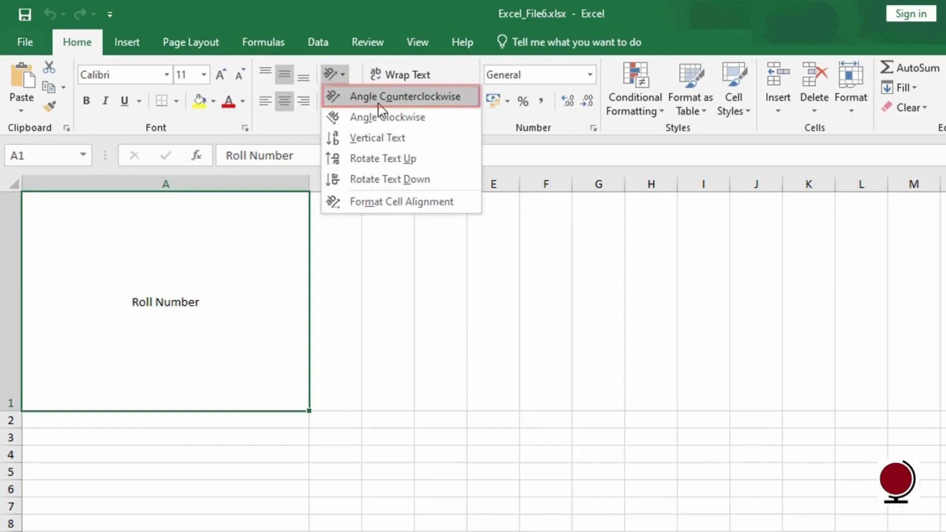
pyautogui.click(380, 104)
pyautogui.click(343, 83)
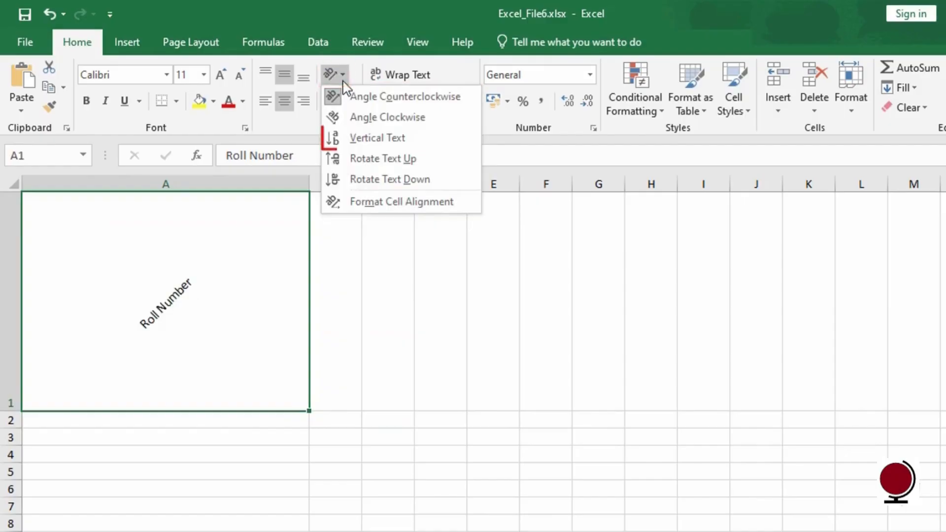
pyautogui.click(378, 139)
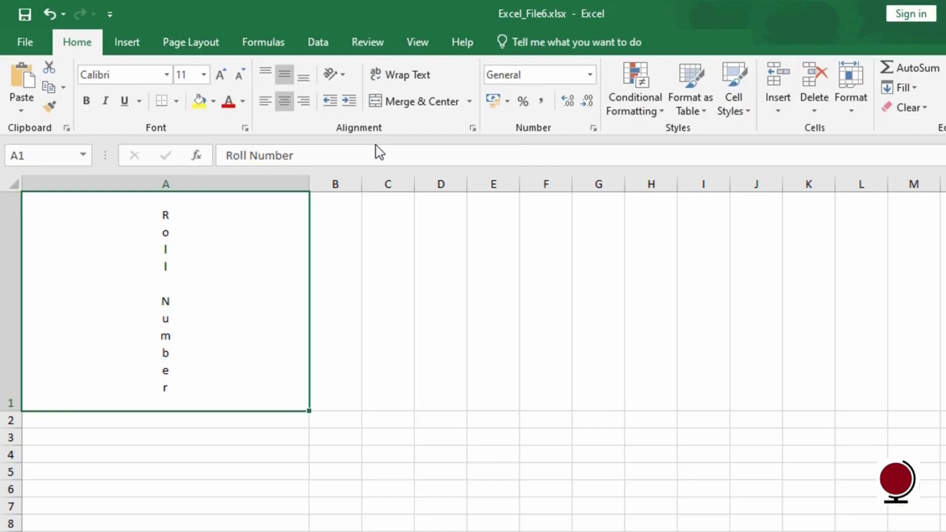
pyautogui.click(342, 75)
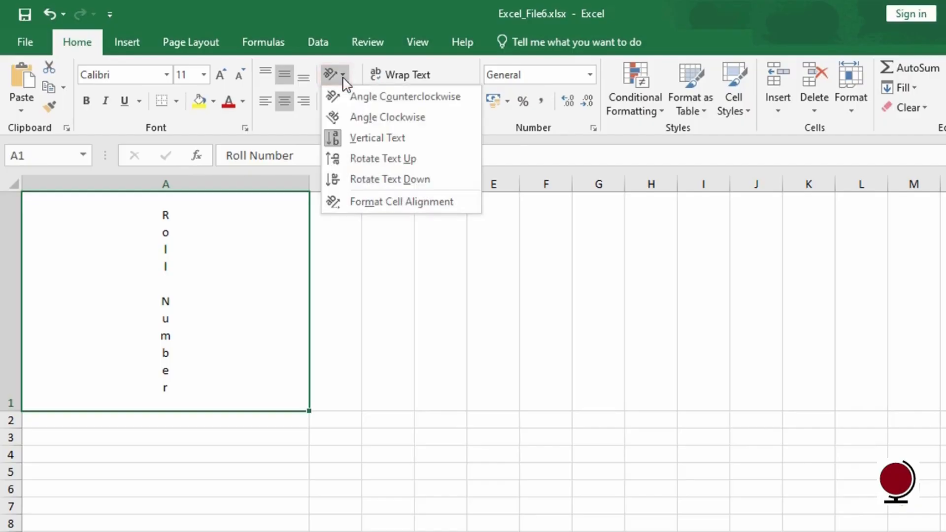
# Step: Rotate the Roll Number text in A1 to 30 degrees in the Format Cells alignment settings
pyautogui.click(389, 212)
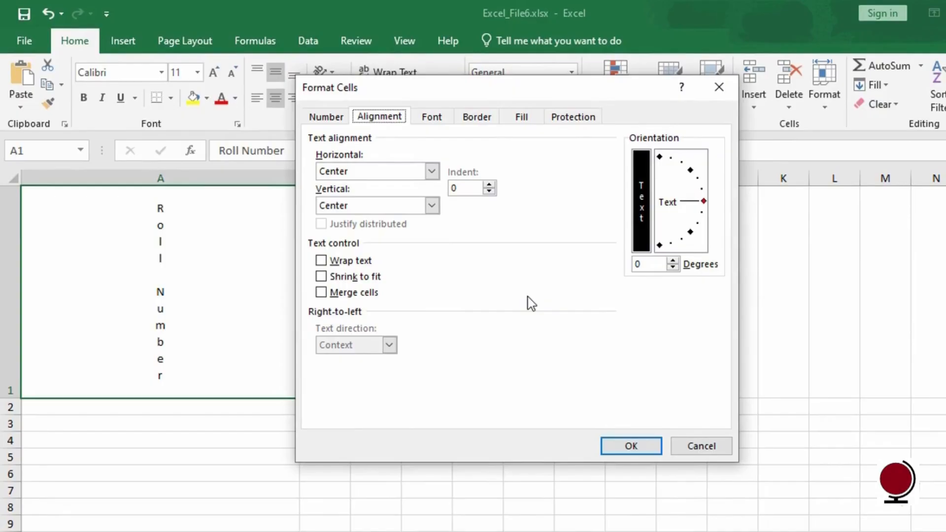
pyautogui.click(636, 265)
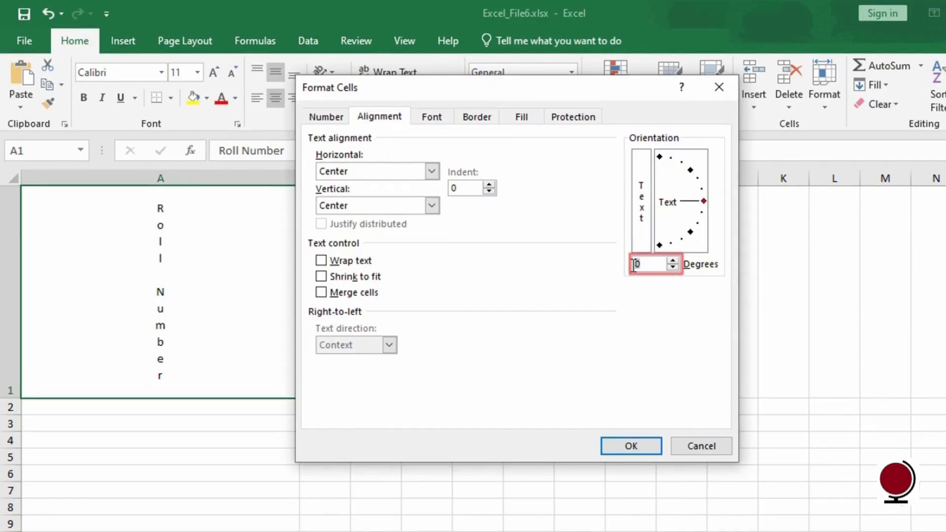
pyautogui.write('3')
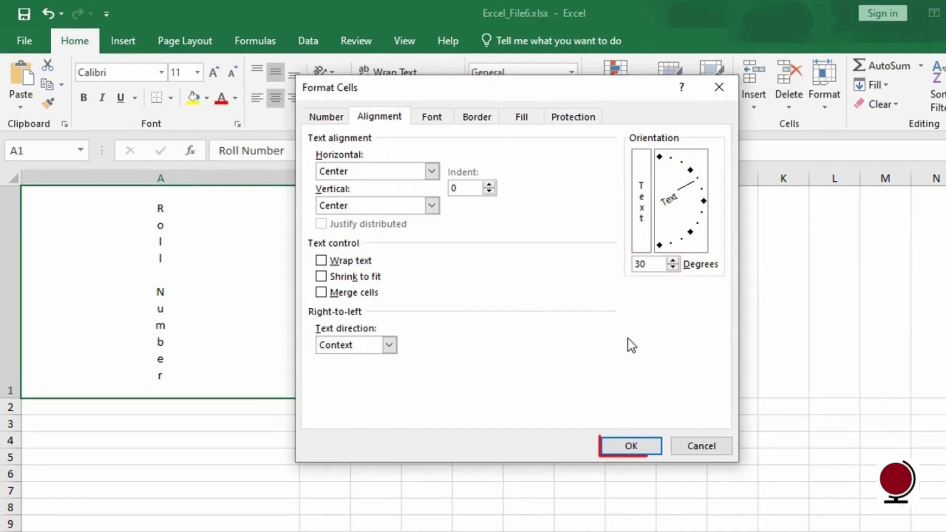
pyautogui.click(648, 451)
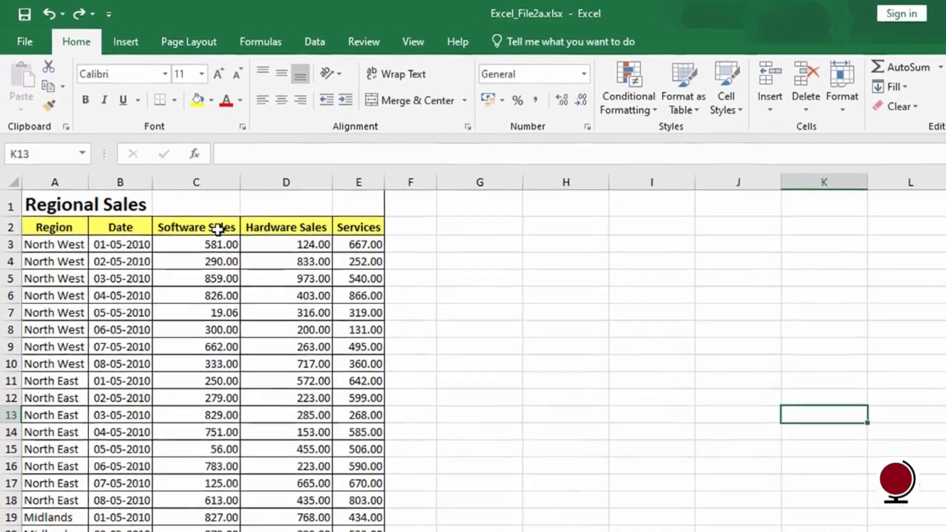
# Step: Narrow the Software Sales and Hardware Sales columns, heighten row 2 and wrap its headers
pyautogui.moveTo(218, 229); pyautogui.dragTo(281, 227)
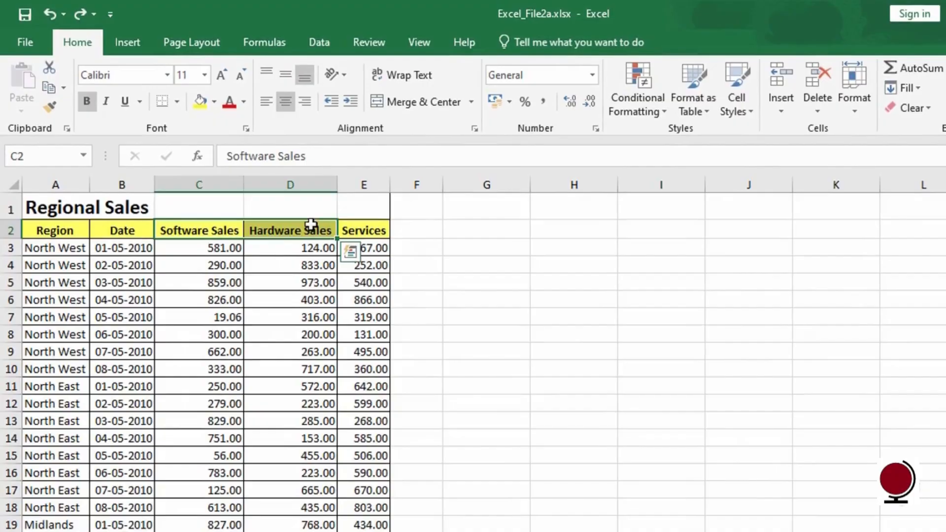
pyautogui.moveTo(245, 184); pyautogui.dragTo(226, 185)
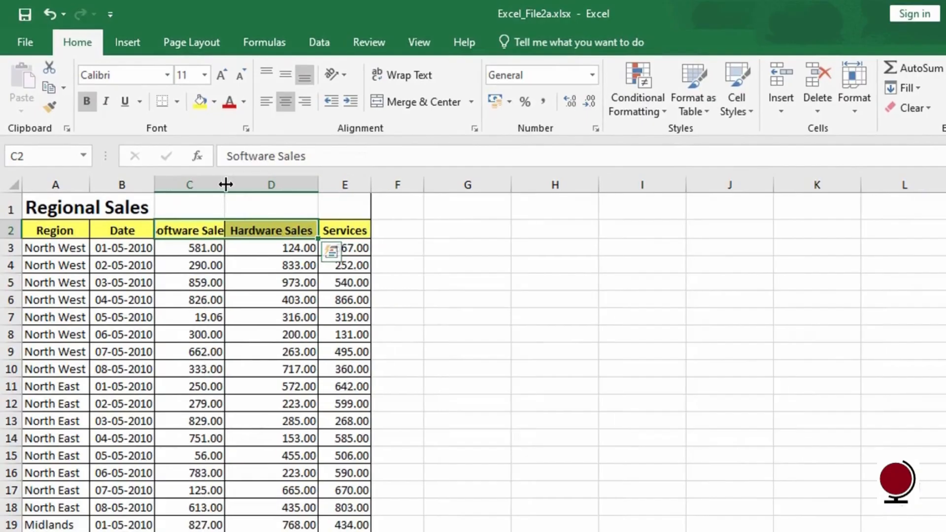
pyautogui.moveTo(318, 185); pyautogui.dragTo(294, 186)
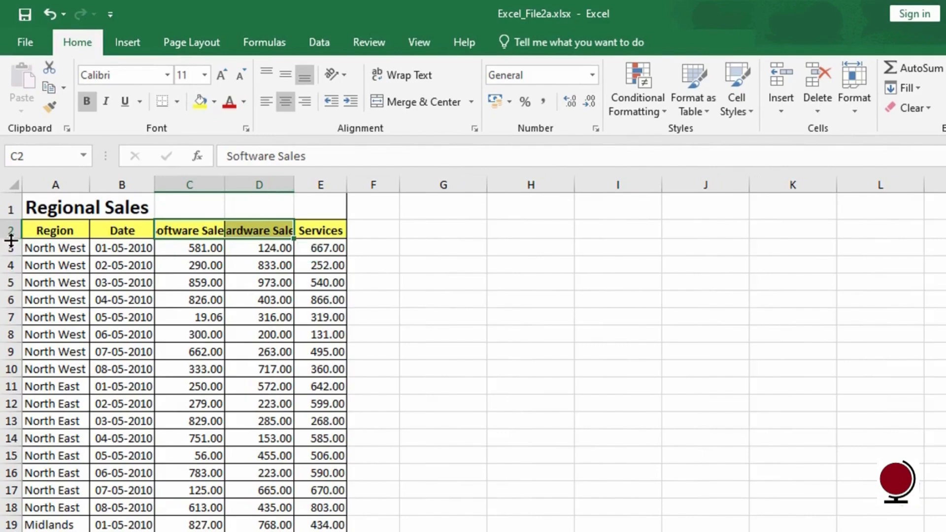
pyautogui.moveTo(10, 239); pyautogui.dragTo(10, 256)
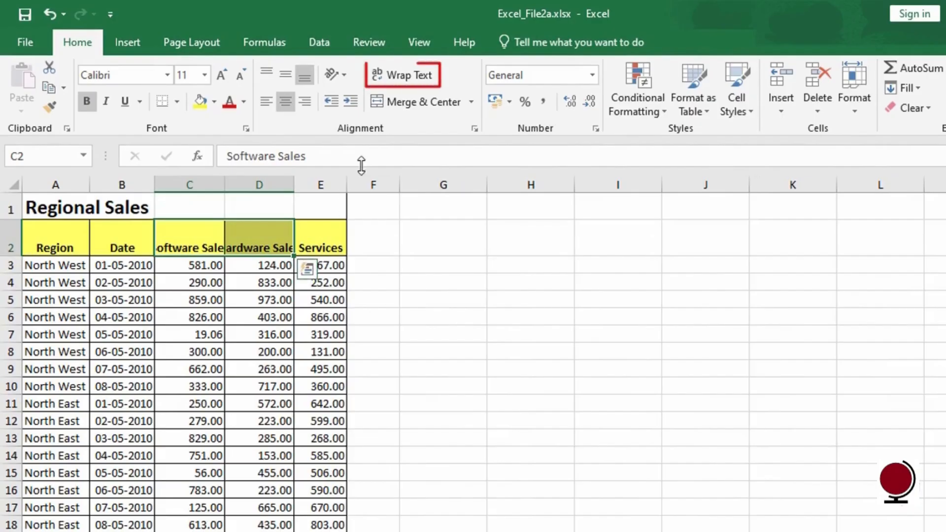
pyautogui.click(407, 79)
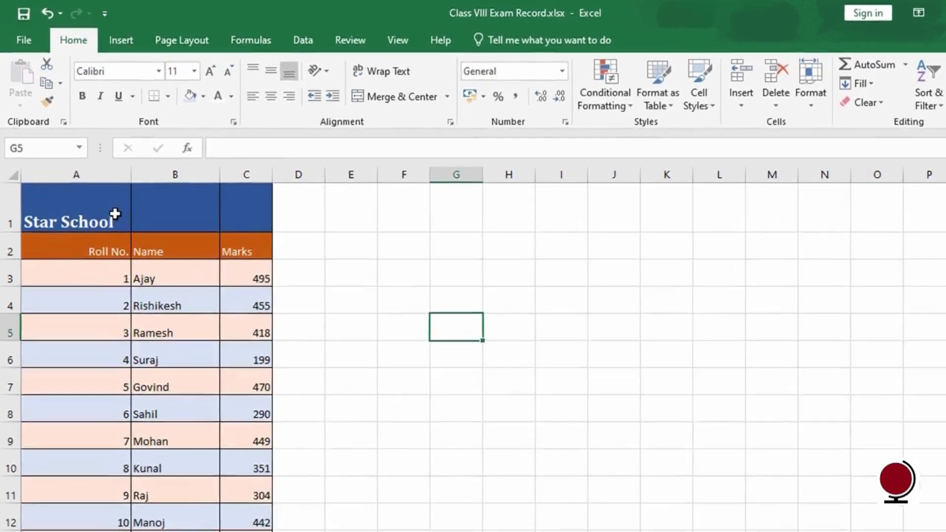
# Step: Apply Merge & Center to cells A1 through C1 holding the Star School title
pyautogui.click(100, 190)
pyautogui.moveTo(115, 220); pyautogui.dragTo(242, 224)
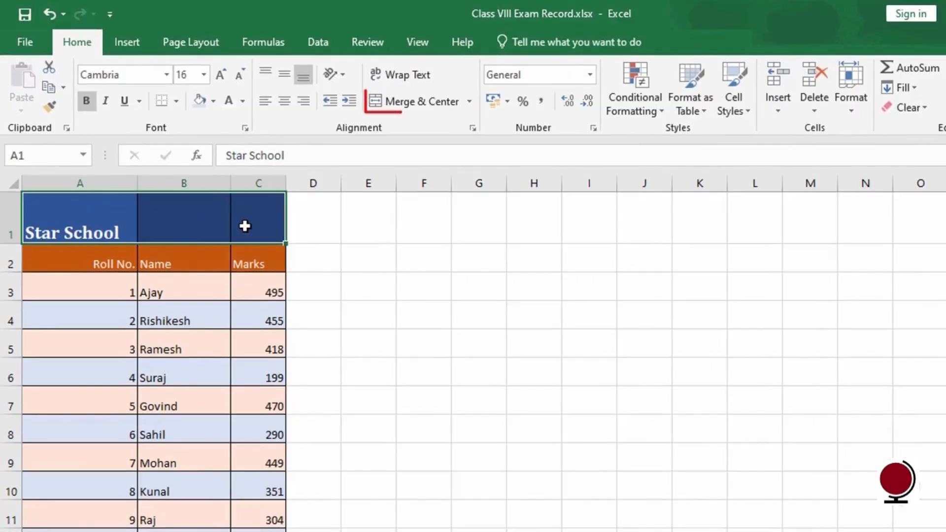
pyautogui.click(395, 110)
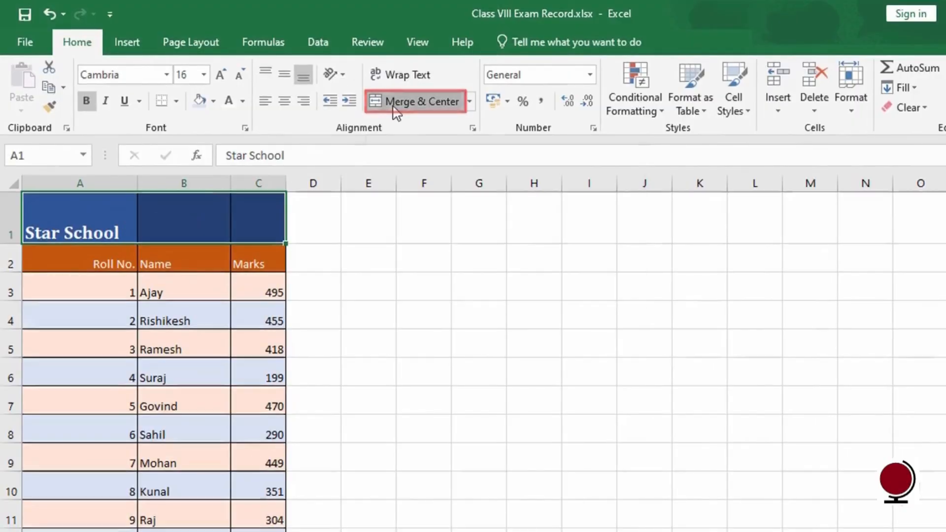
pyautogui.click(531, 342)
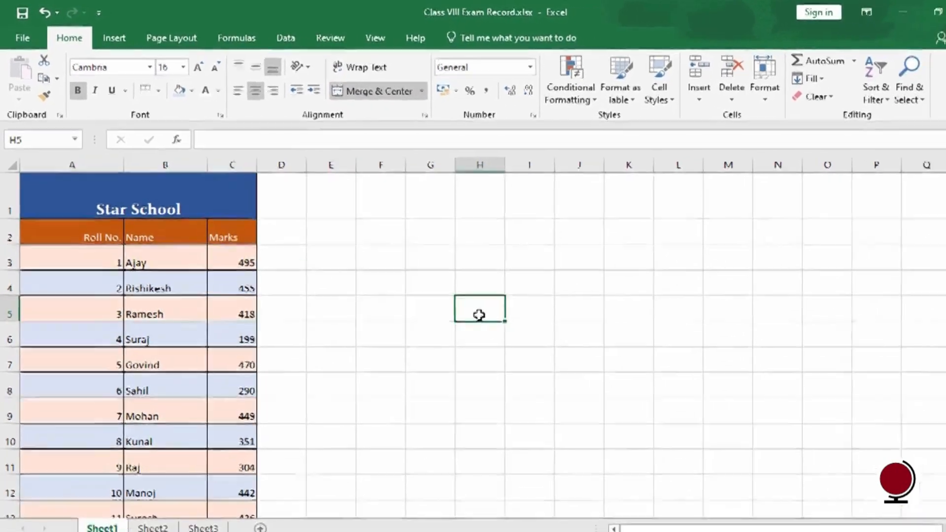